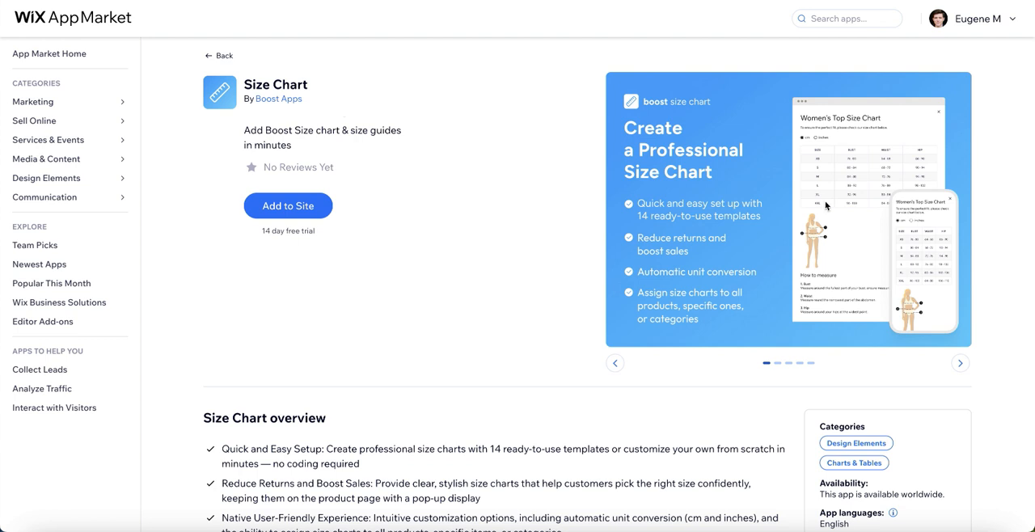
- Look through the preview images on the Size Chart app's listing, from the templates to the unit conversion feature
{"action": "left_click", "coordinate": [960, 364]}
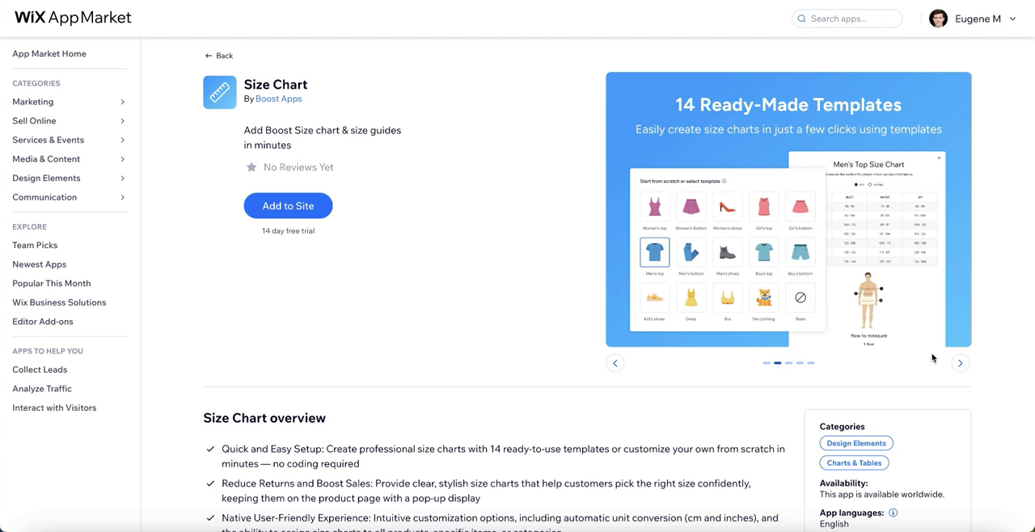
{"action": "left_click", "coordinate": [960, 363]}
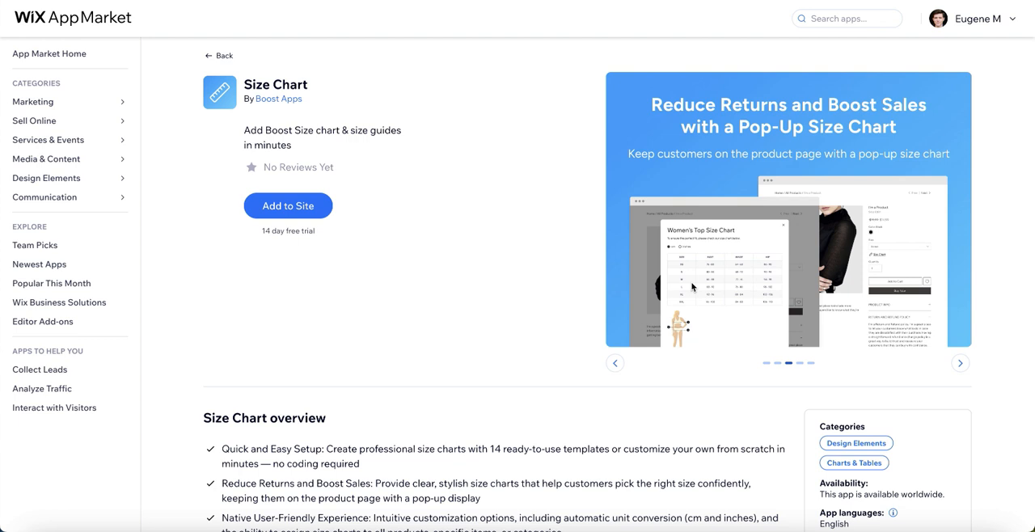
{"action": "left_click", "coordinate": [961, 363]}
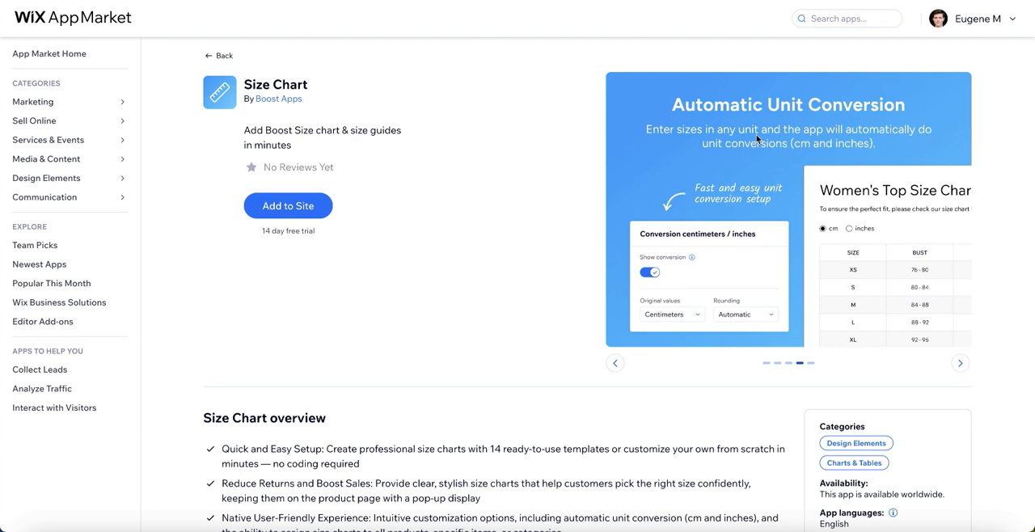
{"action": "left_click", "coordinate": [961, 363]}
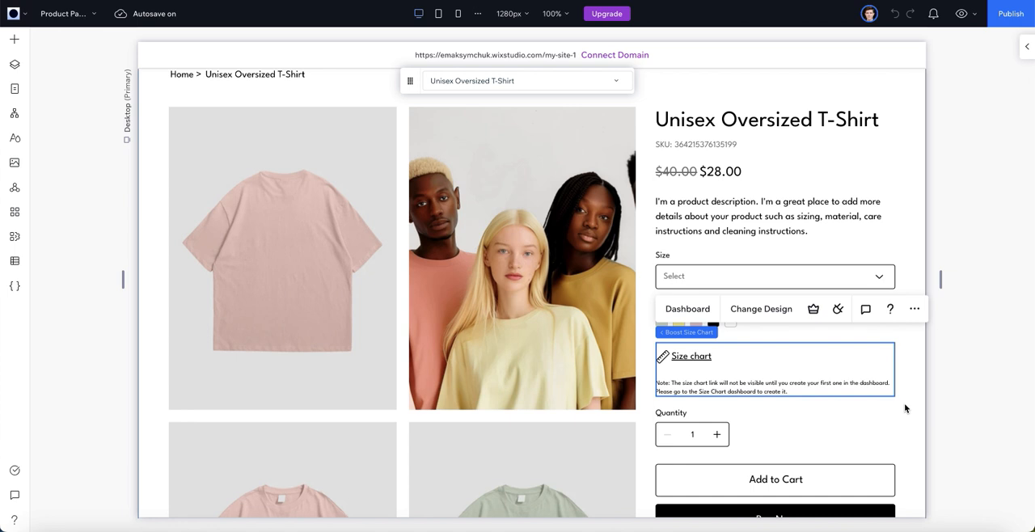
- Add a new size chart from the Boost Size Chart dashboard, based on the Women's top template
{"action": "left_click", "coordinate": [689, 309]}
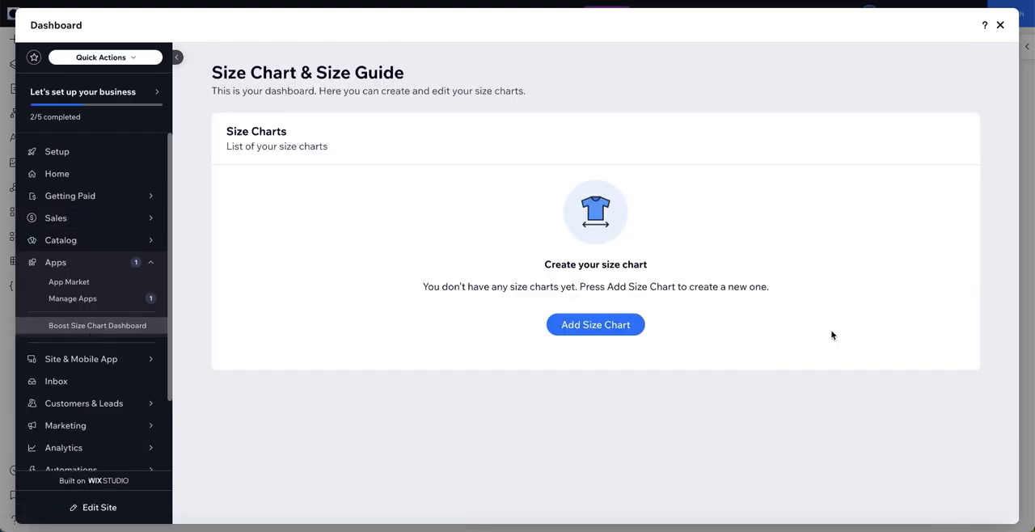
{"action": "left_click", "coordinate": [612, 326]}
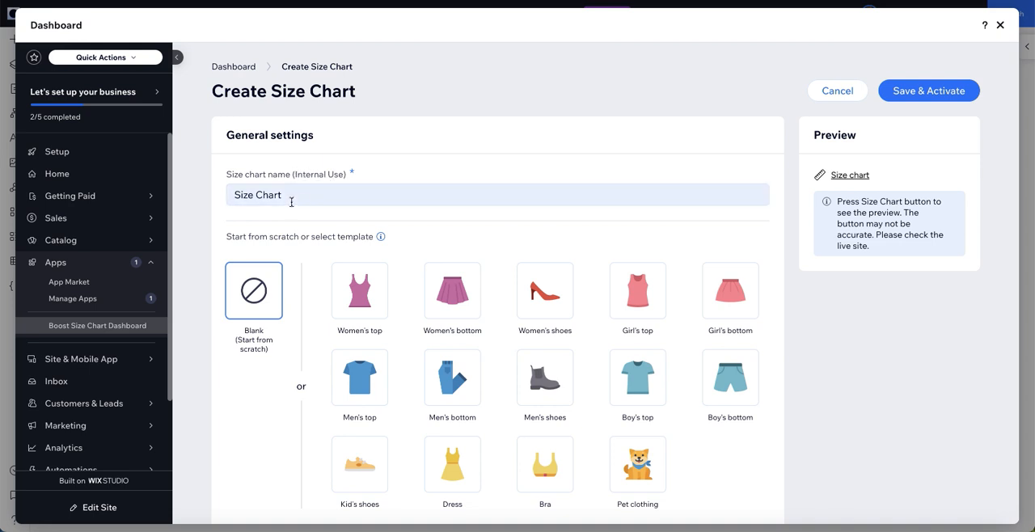
{"action": "scroll", "coordinate": [393, 393], "scroll_direction": "down", "scroll_amount": 1}
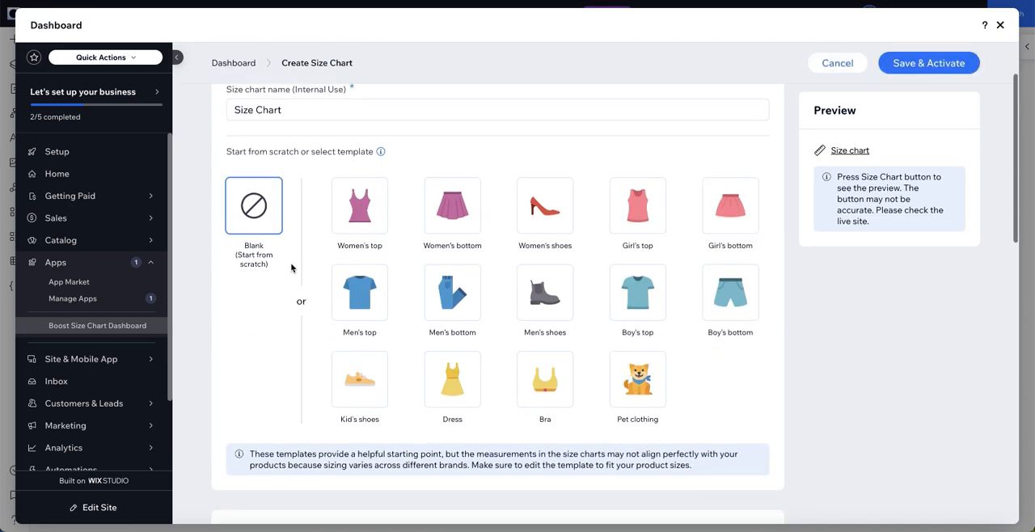
{"action": "scroll", "coordinate": [279, 348], "scroll_direction": "down", "scroll_amount": 5}
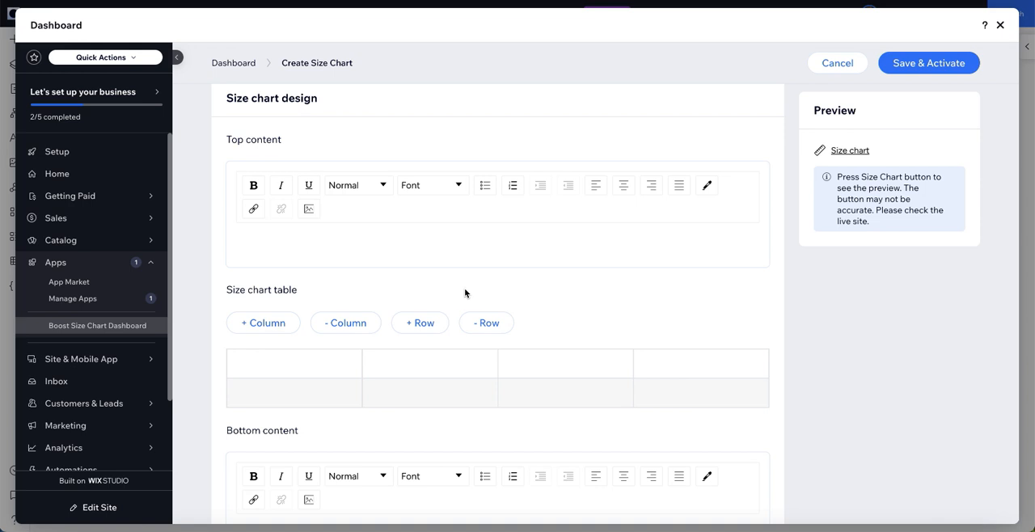
{"action": "scroll", "coordinate": [430, 297], "scroll_direction": "up", "scroll_amount": 5}
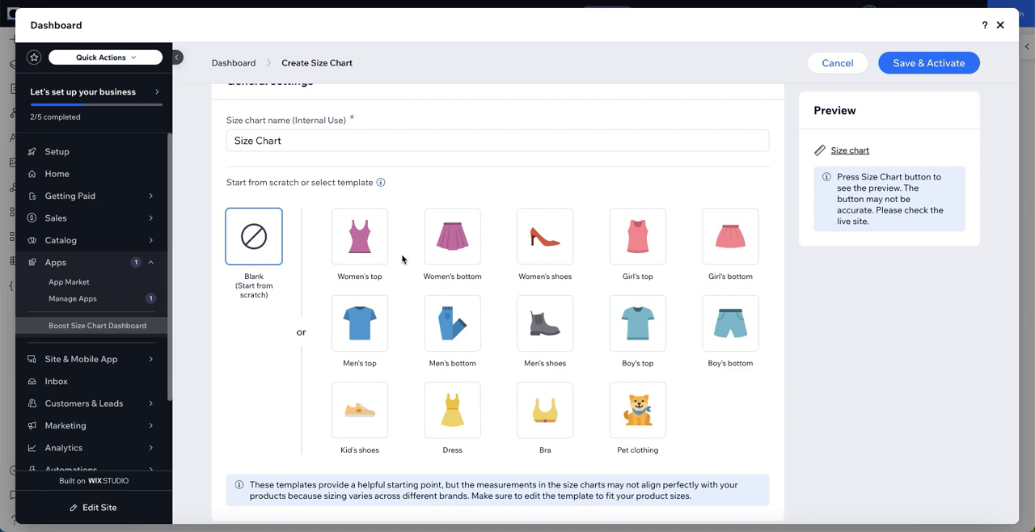
{"action": "left_click", "coordinate": [361, 254]}
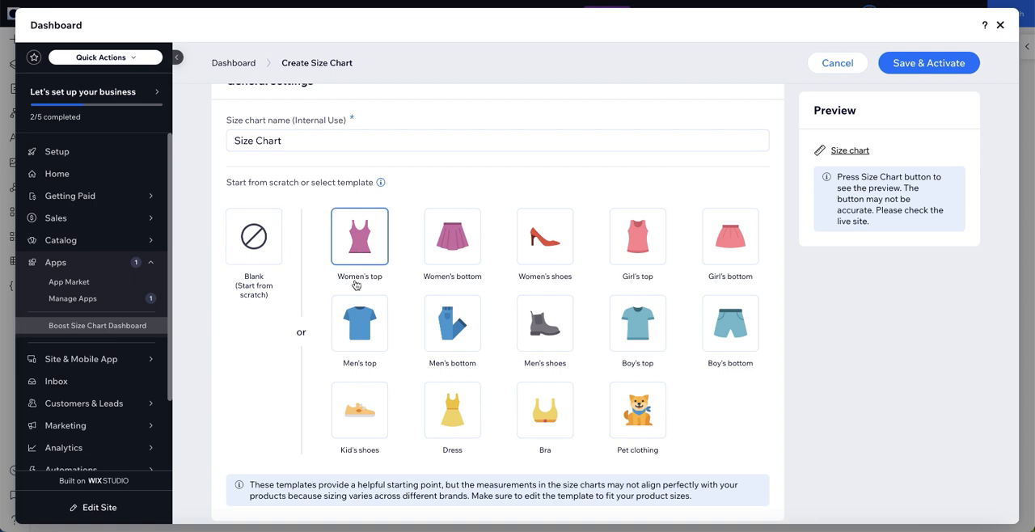
- Review the Women's top template's introductory text, size table and measuring instructions
{"action": "scroll", "coordinate": [405, 322], "scroll_direction": "down", "scroll_amount": 5}
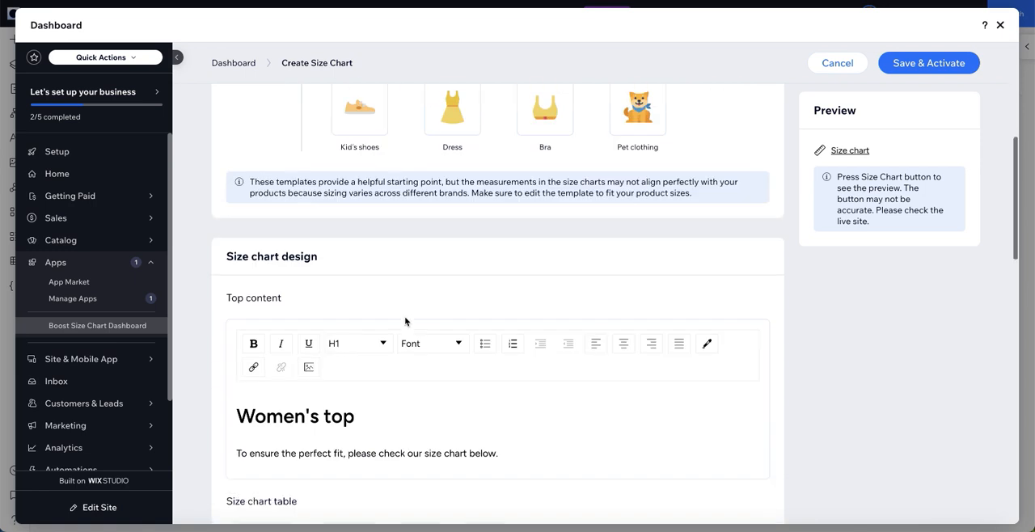
{"action": "scroll", "coordinate": [406, 321], "scroll_direction": "down", "scroll_amount": 3}
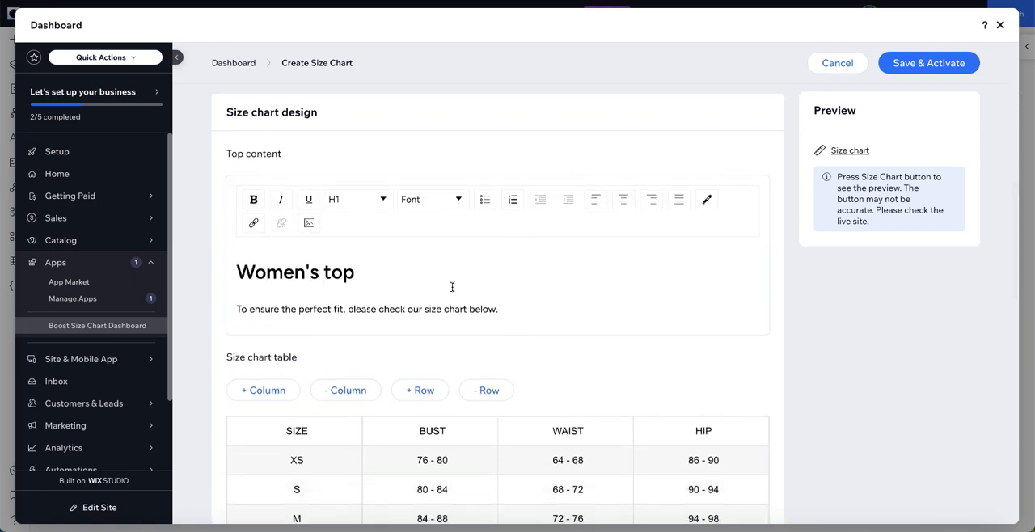
{"action": "scroll", "coordinate": [450, 286], "scroll_direction": "down", "scroll_amount": 2}
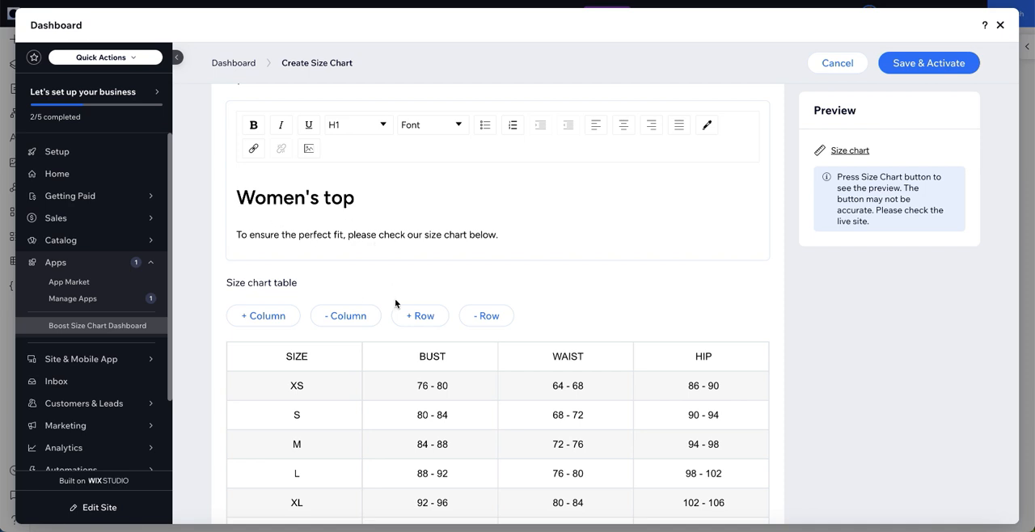
{"action": "scroll", "coordinate": [388, 301], "scroll_direction": "down", "scroll_amount": 2}
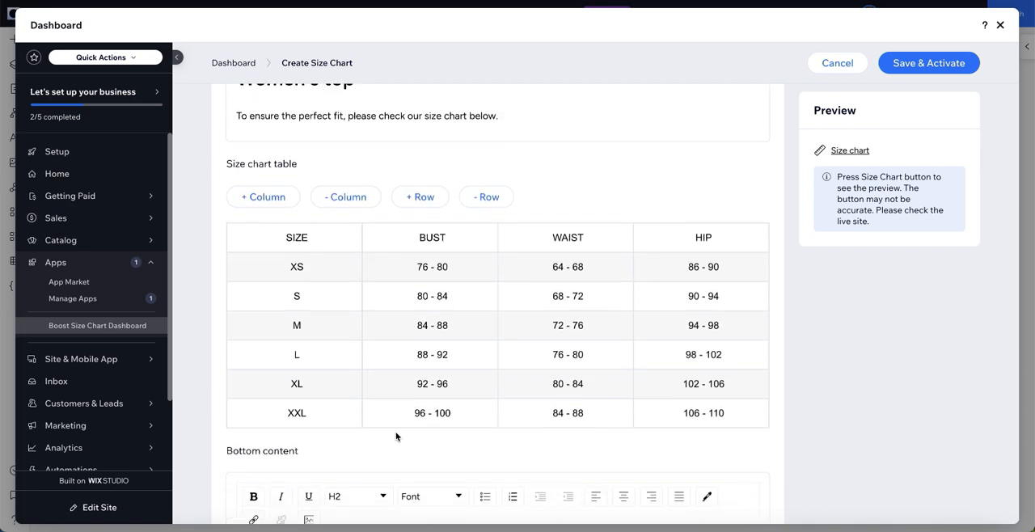
{"action": "scroll", "coordinate": [396, 436], "scroll_direction": "down", "scroll_amount": 2}
{"action": "scroll", "coordinate": [396, 437], "scroll_direction": "down", "scroll_amount": 3}
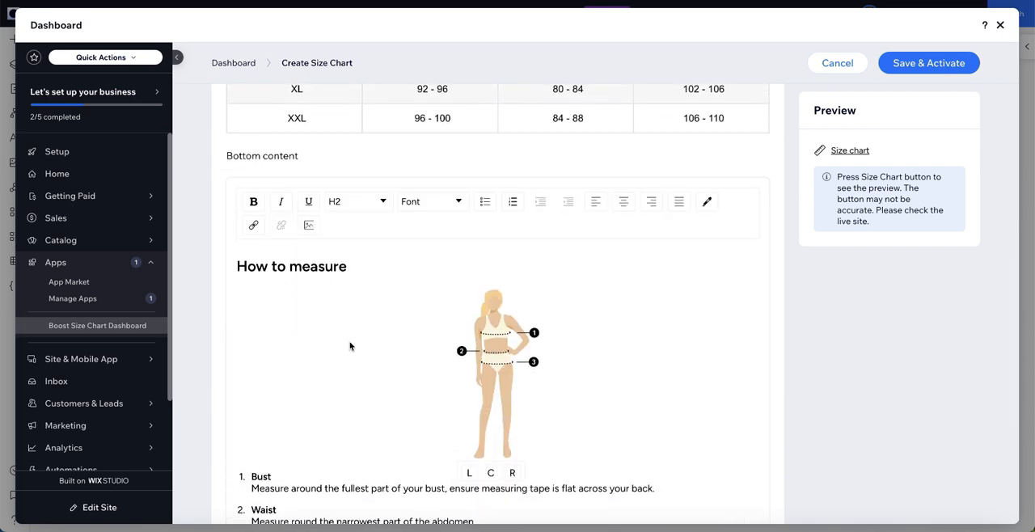
{"action": "scroll", "coordinate": [347, 367], "scroll_direction": "down", "scroll_amount": 1}
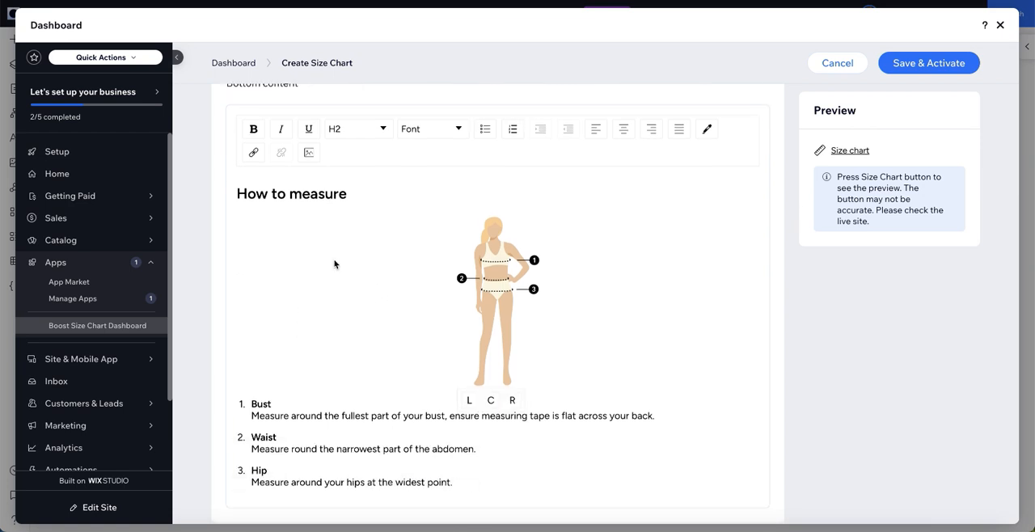
- Set the XS bust range in the size chart table to 76 - 81
{"action": "scroll", "coordinate": [404, 313], "scroll_direction": "up", "scroll_amount": 5}
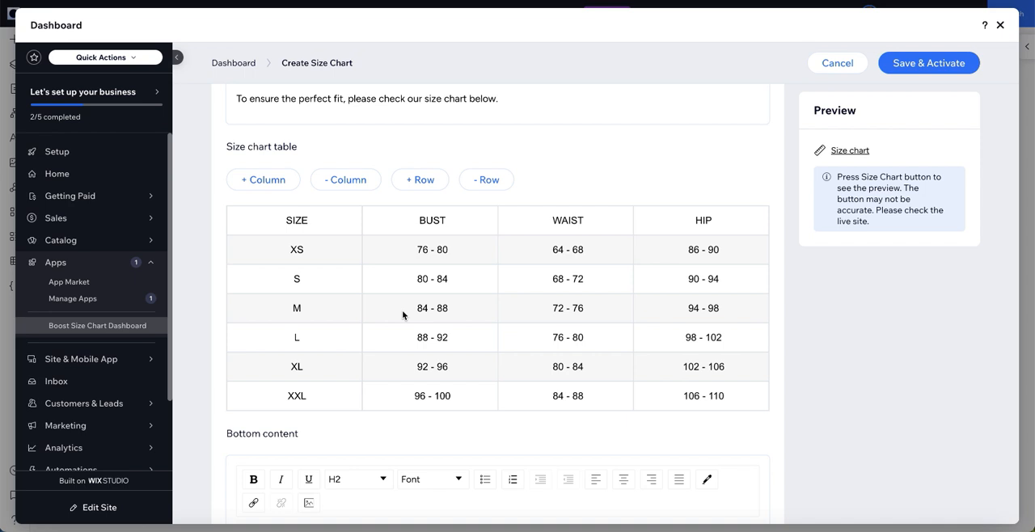
{"action": "left_click", "coordinate": [454, 247]}
{"action": "key", "text": "BackSpace"}
{"action": "type", "text": "1"}
- Turn on the centimeters/inches conversion, with Centimeters as the unit of the original values
{"action": "scroll", "coordinate": [567, 318], "scroll_direction": "down", "scroll_amount": 8}
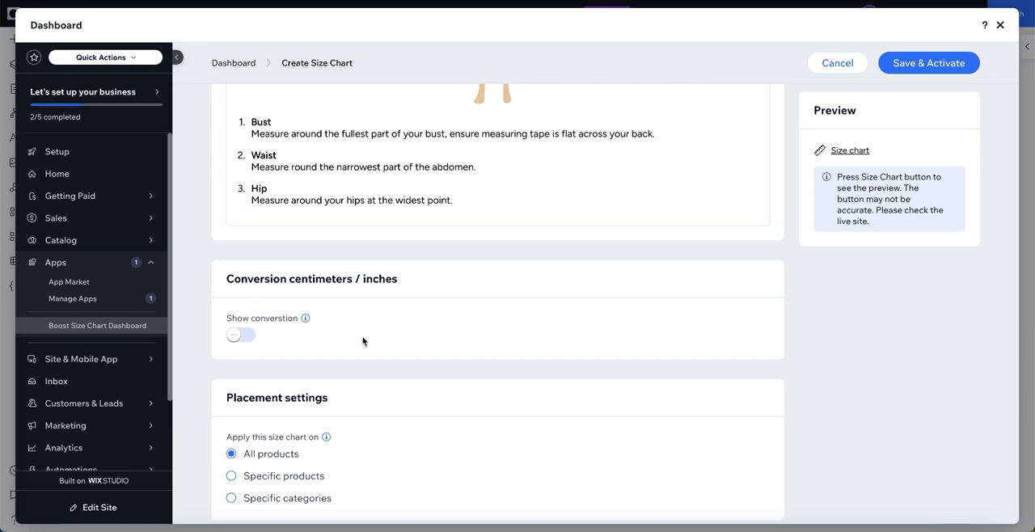
{"action": "left_click", "coordinate": [245, 334]}
{"action": "scroll", "coordinate": [505, 314], "scroll_direction": "down", "scroll_amount": 1}
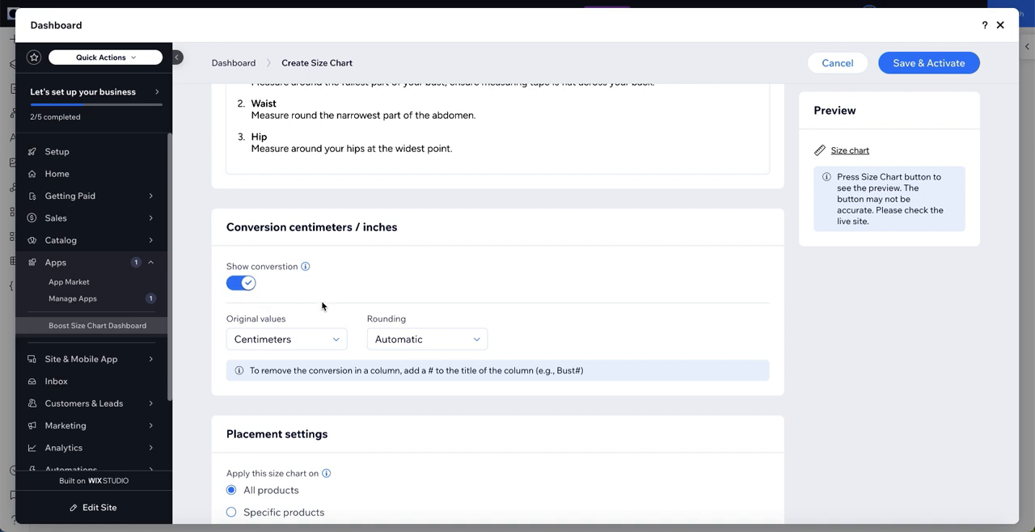
{"action": "scroll", "coordinate": [406, 270], "scroll_direction": "up", "scroll_amount": 8}
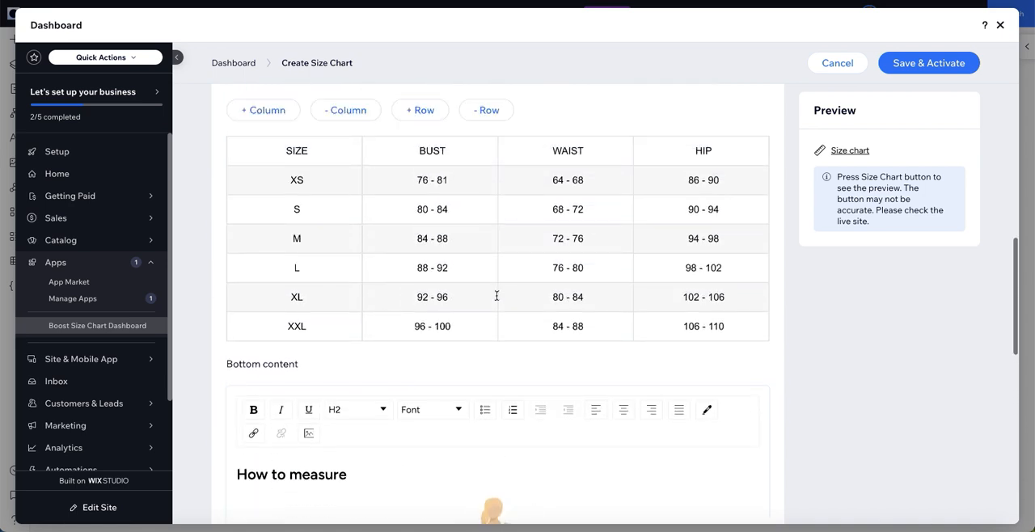
{"action": "scroll", "coordinate": [415, 347], "scroll_direction": "down", "scroll_amount": 10}
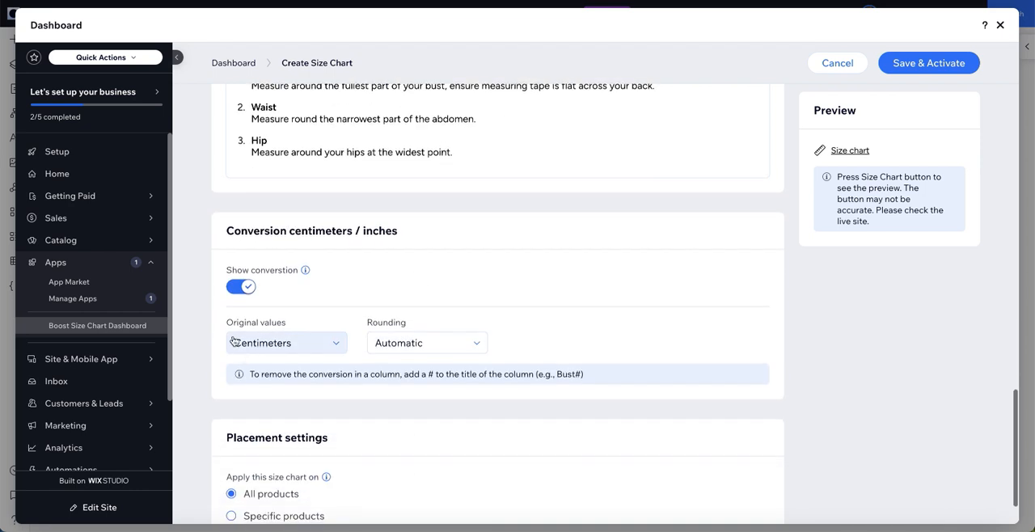
{"action": "left_click", "coordinate": [313, 353]}
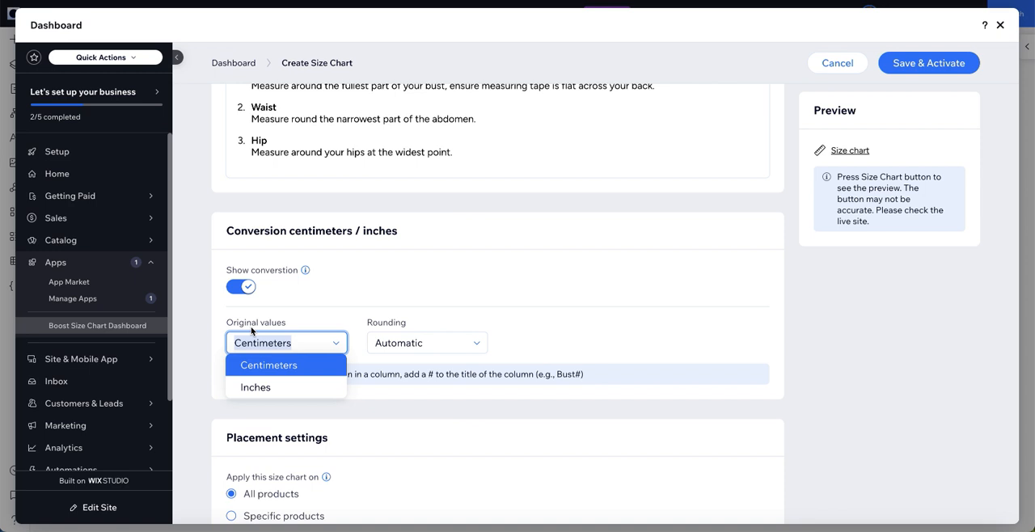
{"action": "left_click", "coordinate": [571, 325]}
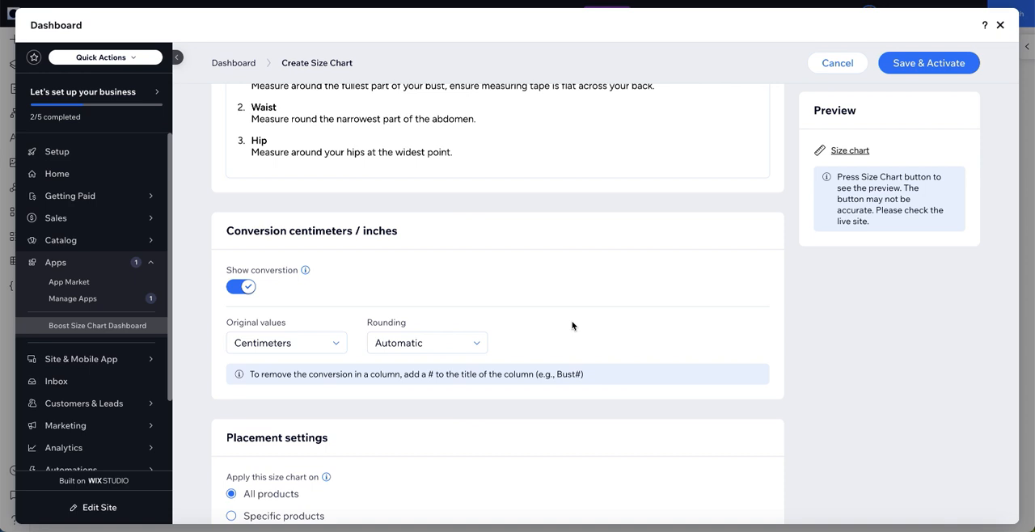
- Preview the size chart pop-up, compare its centimeter and inch values, view the measuring guide and close the preview
{"action": "left_click", "coordinate": [847, 153]}
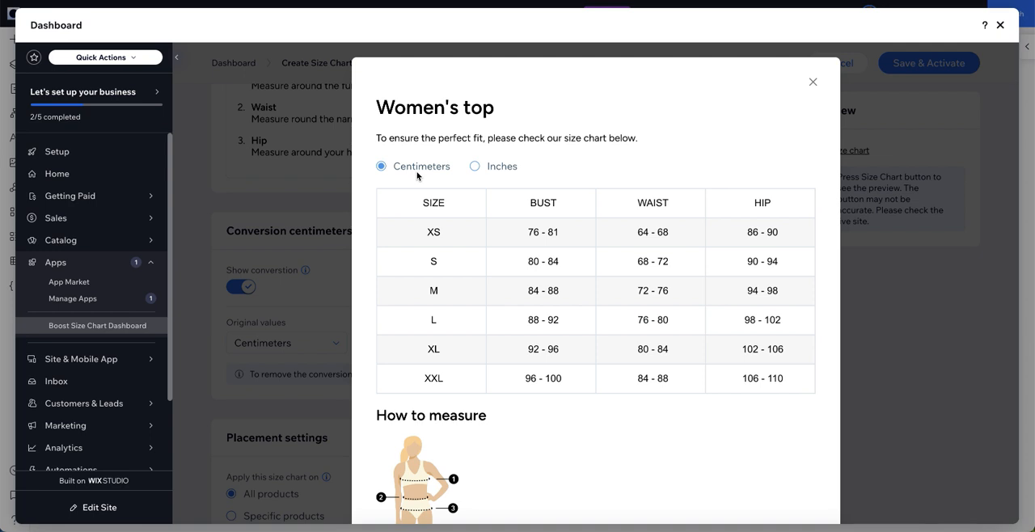
{"action": "left_click", "coordinate": [483, 170]}
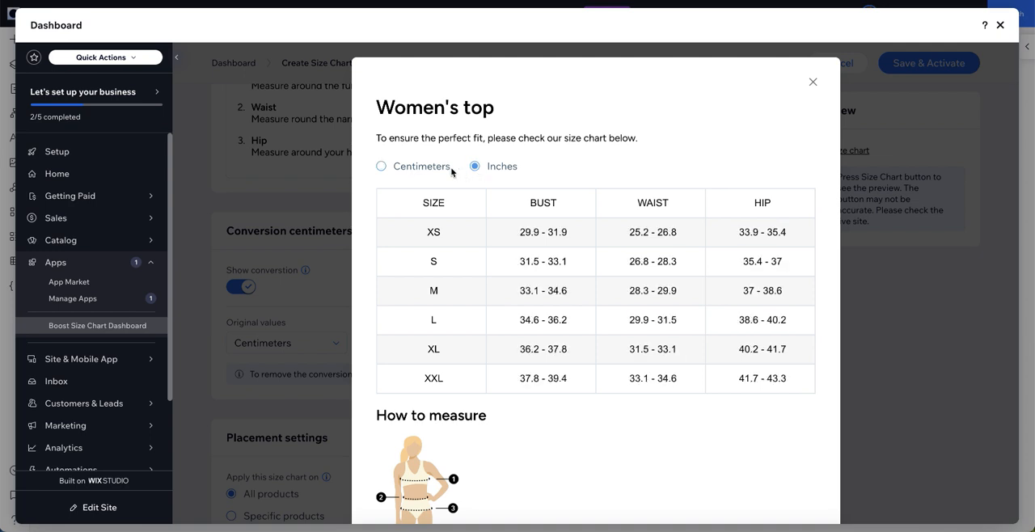
{"action": "left_click", "coordinate": [401, 170]}
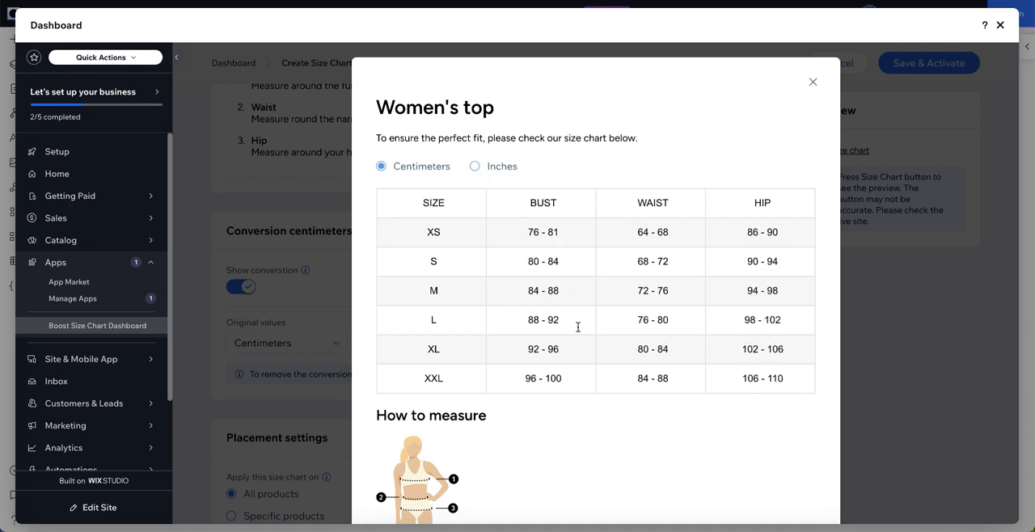
{"action": "left_click", "coordinate": [476, 168]}
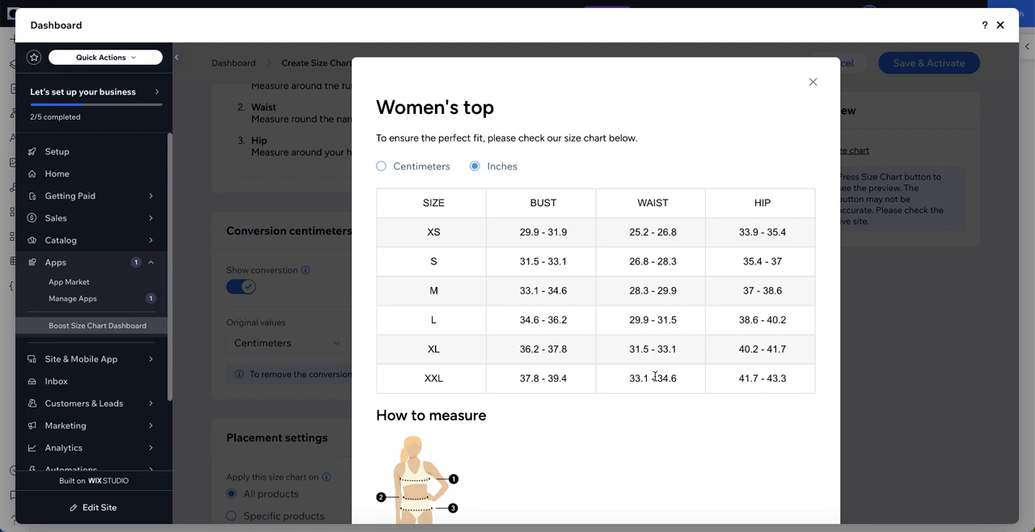
{"action": "scroll", "coordinate": [641, 342], "scroll_direction": "down", "scroll_amount": 5}
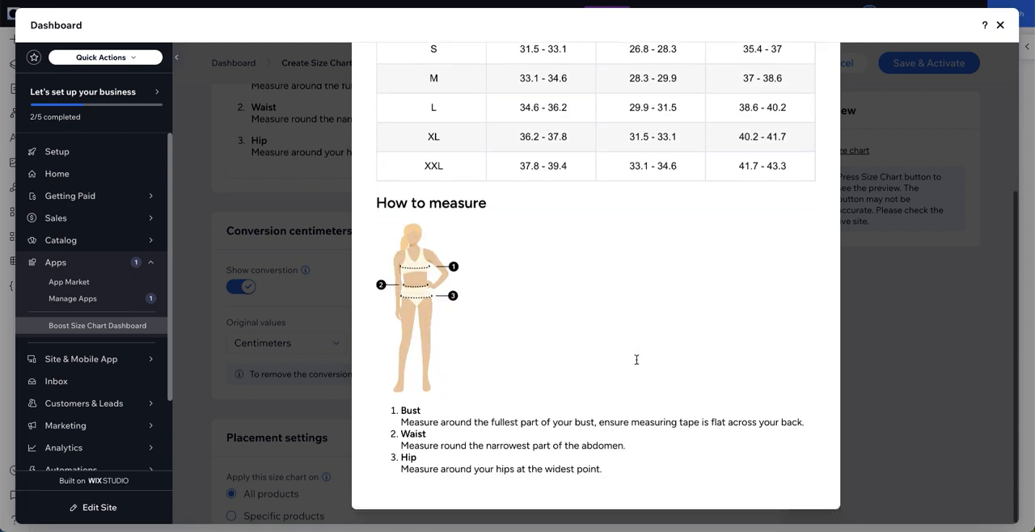
{"action": "scroll", "coordinate": [725, 334], "scroll_direction": "up", "scroll_amount": 5}
{"action": "left_click", "coordinate": [883, 358]}
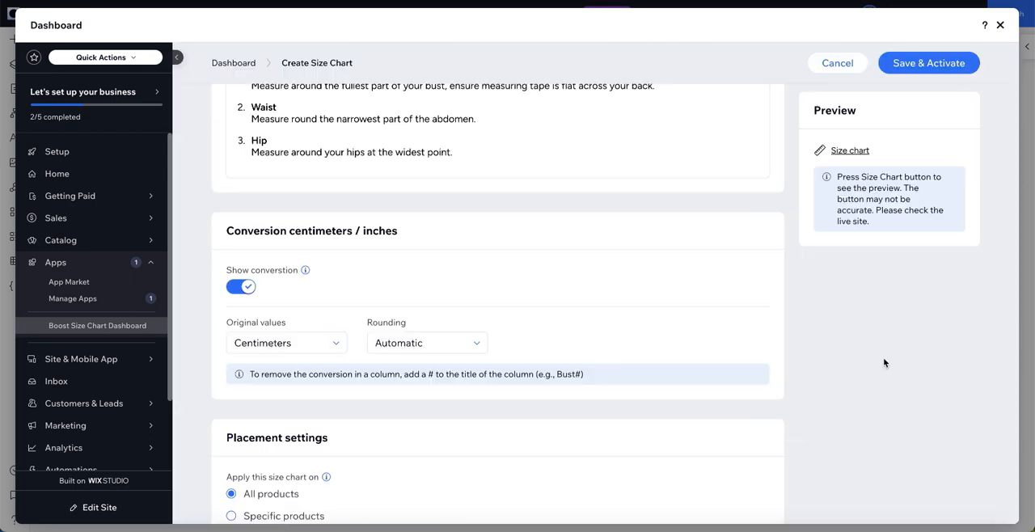
- Restrict the size chart's placement to specific products and add only the Unisex Oversized T-Shirt
{"action": "scroll", "coordinate": [599, 374], "scroll_direction": "down", "scroll_amount": 2}
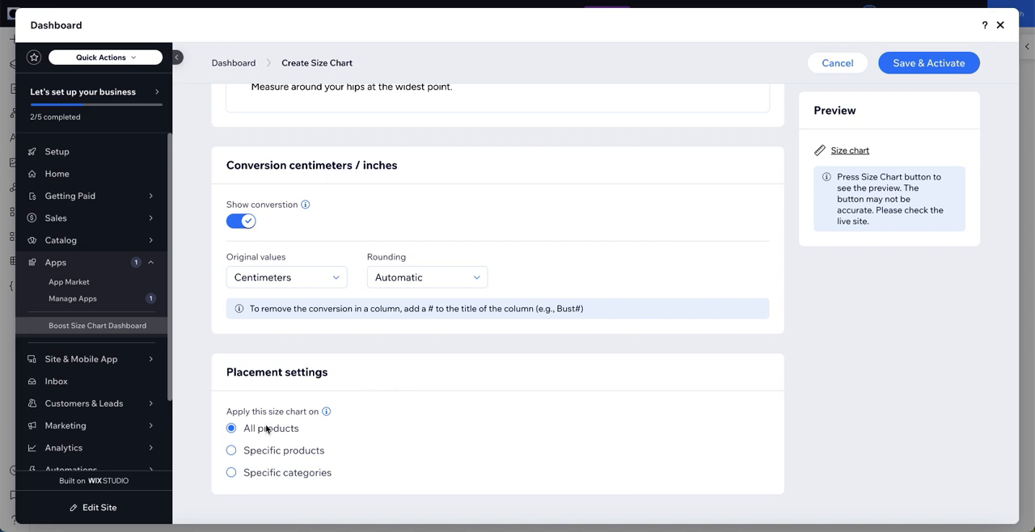
{"action": "left_click", "coordinate": [230, 451]}
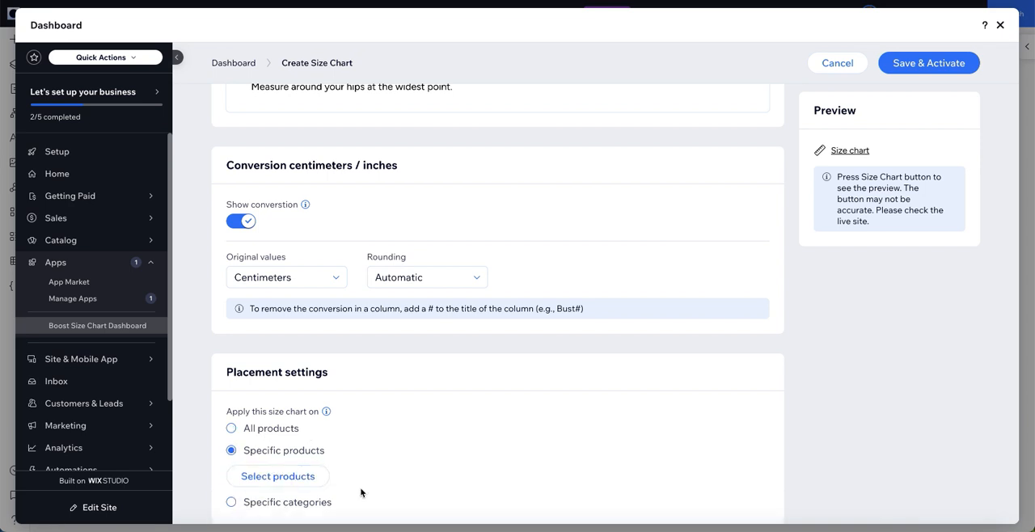
{"action": "left_click", "coordinate": [279, 481]}
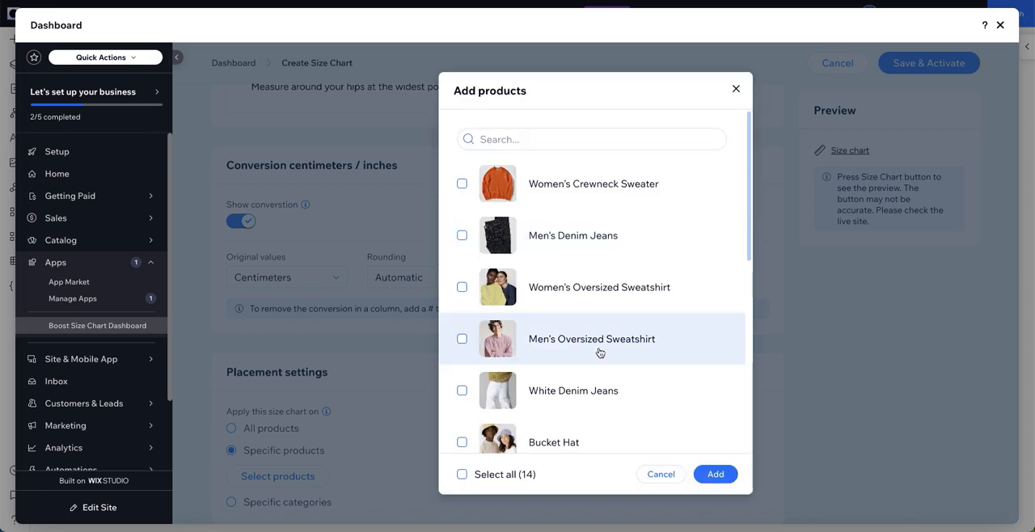
{"action": "scroll", "coordinate": [599, 351], "scroll_direction": "down", "scroll_amount": 4}
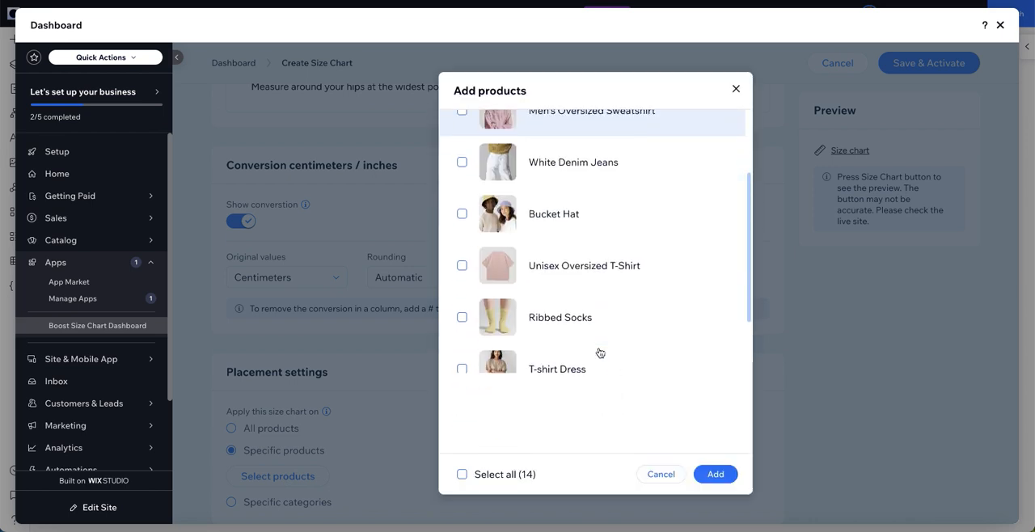
{"action": "scroll", "coordinate": [585, 279], "scroll_direction": "down", "scroll_amount": 1}
{"action": "left_click", "coordinate": [531, 270]}
{"action": "scroll", "coordinate": [566, 340], "scroll_direction": "down", "scroll_amount": 2}
{"action": "left_click", "coordinate": [561, 198]}
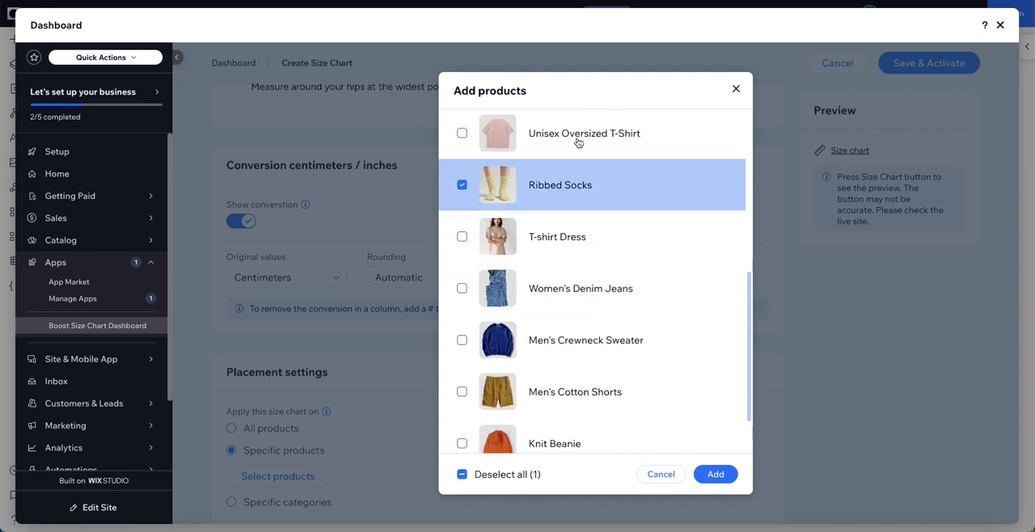
{"action": "left_click", "coordinate": [577, 143]}
{"action": "scroll", "coordinate": [671, 243], "scroll_direction": "up", "scroll_amount": 4}
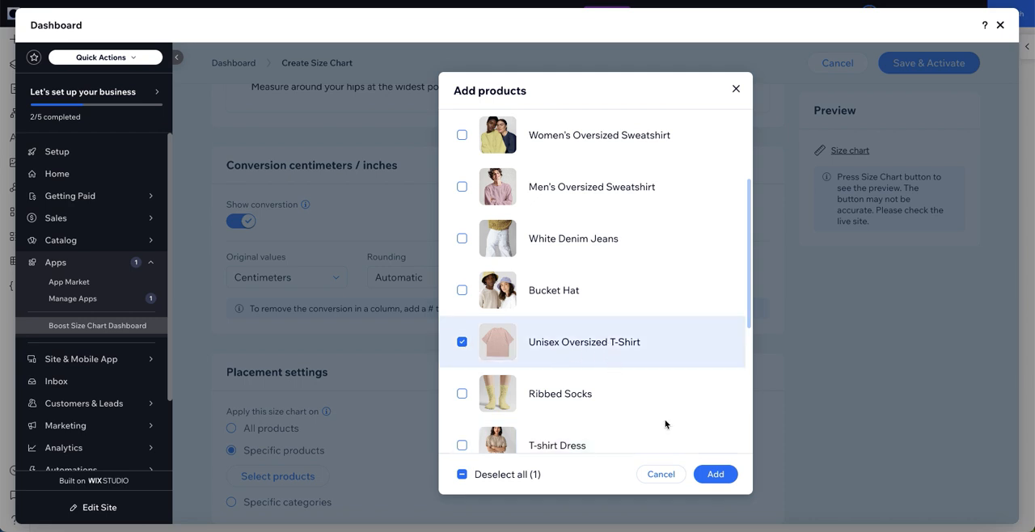
{"action": "left_click", "coordinate": [716, 474]}
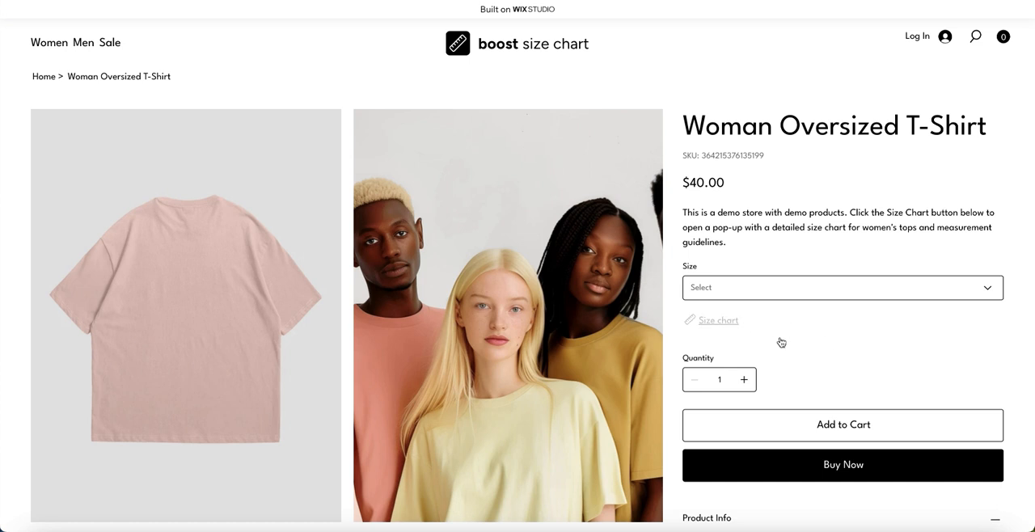
- View the size chart pop-up on the demo store's Woman Oversized T-Shirt page and close it
{"action": "left_click", "coordinate": [726, 320]}
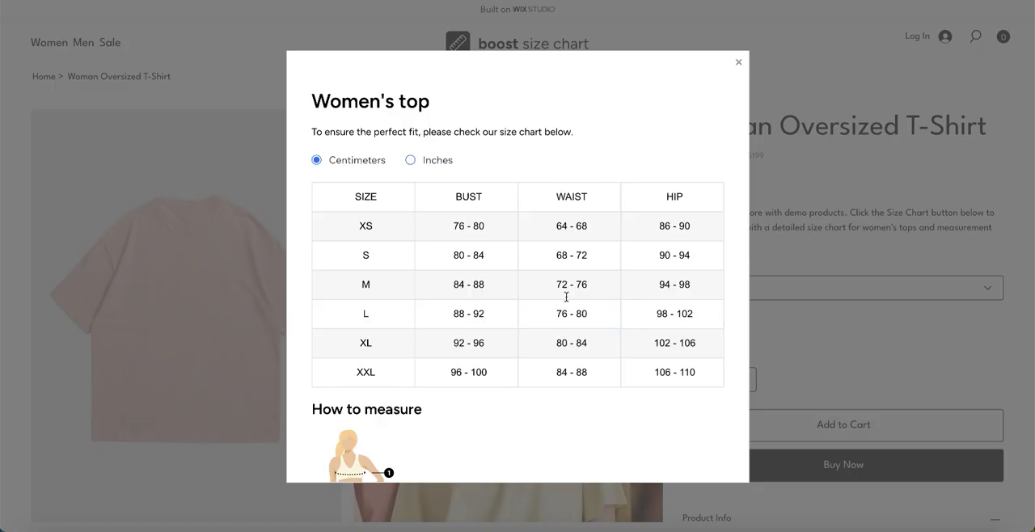
{"action": "scroll", "coordinate": [566, 297], "scroll_direction": "down", "scroll_amount": 2}
{"action": "scroll", "coordinate": [566, 297], "scroll_direction": "down", "scroll_amount": 3}
{"action": "scroll", "coordinate": [566, 297], "scroll_direction": "up", "scroll_amount": 4}
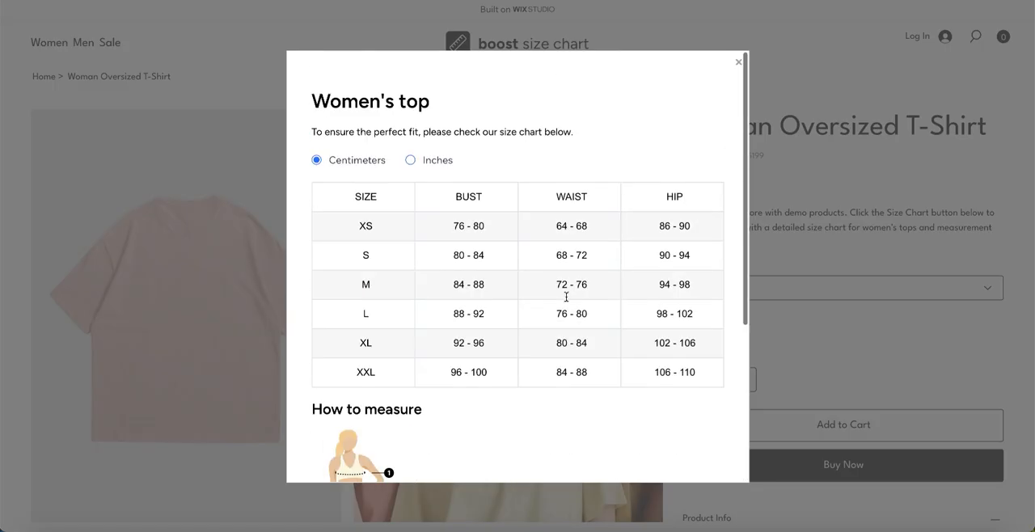
{"action": "left_click", "coordinate": [818, 324]}
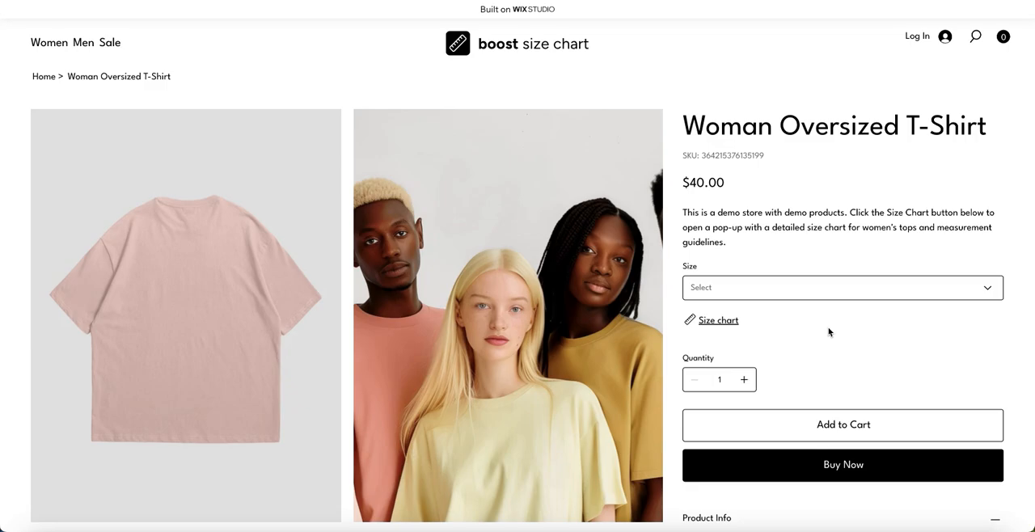